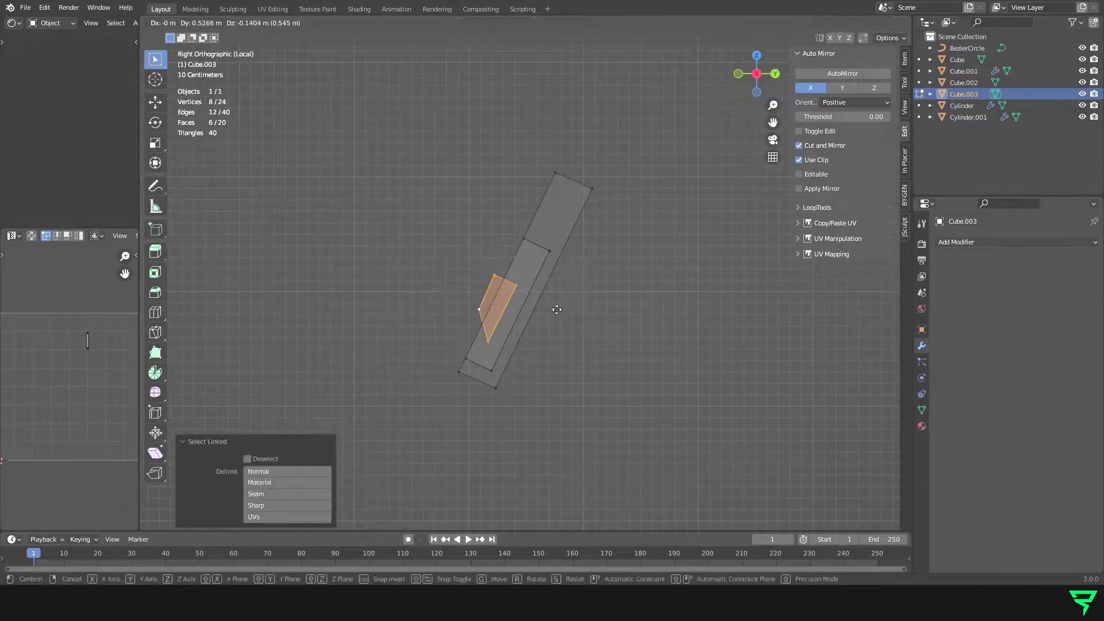
Start moving the selected face of armour plate Cube.003 in right ortho local view.
key("g")
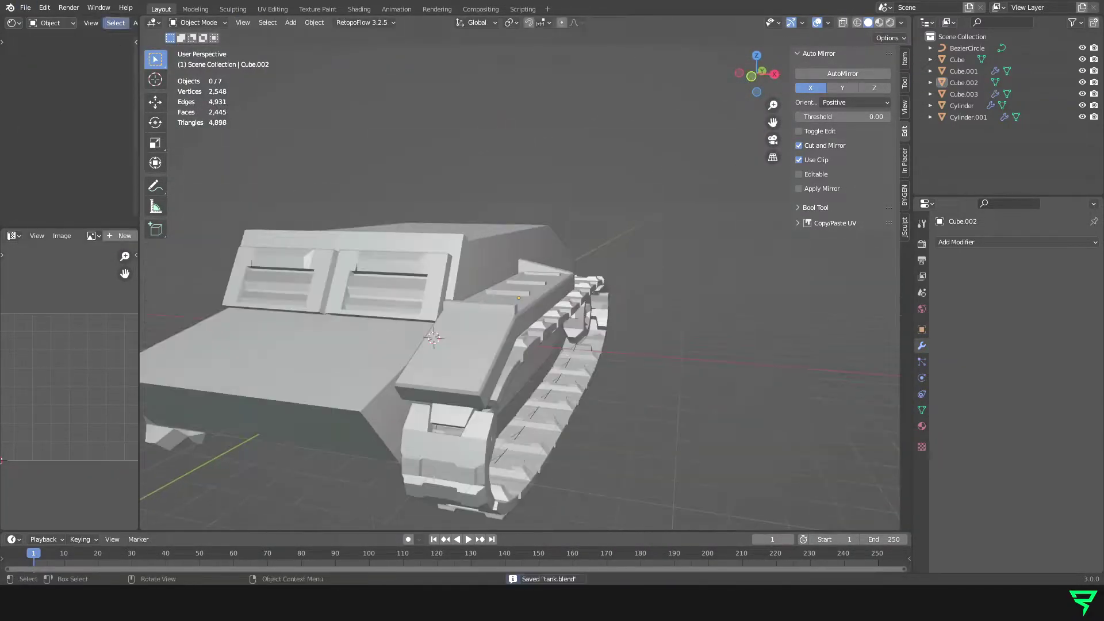
Add a new cylinder mesh to the scene for the wheel piece.
left_click(502, 387)
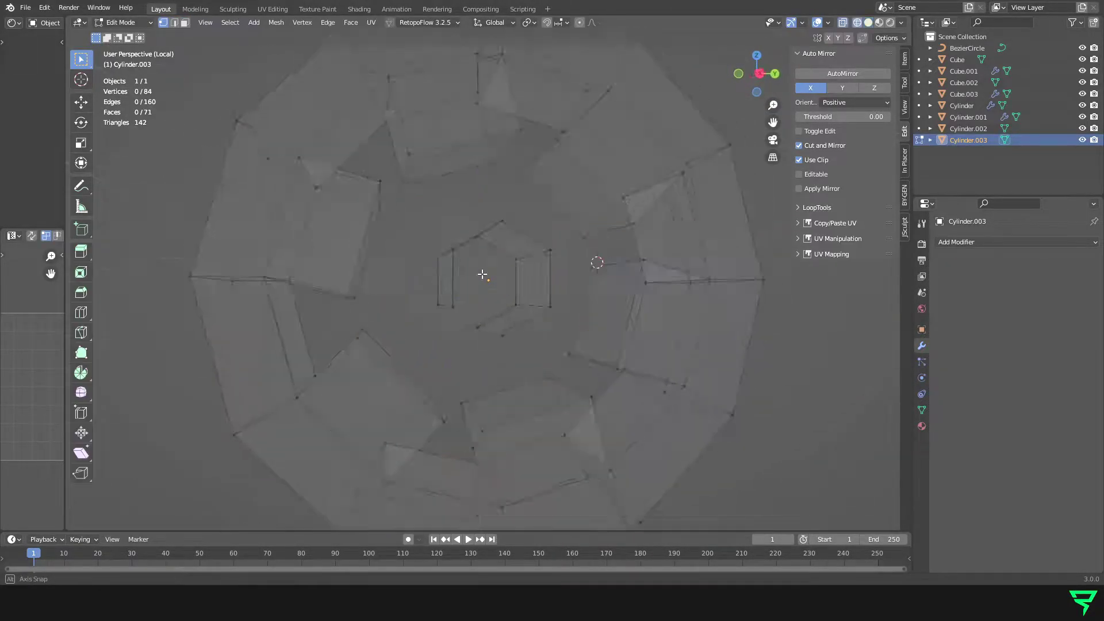
Set snapping to Vertex so moved wheel geometry snaps onto vertices.
left_click(528, 68)
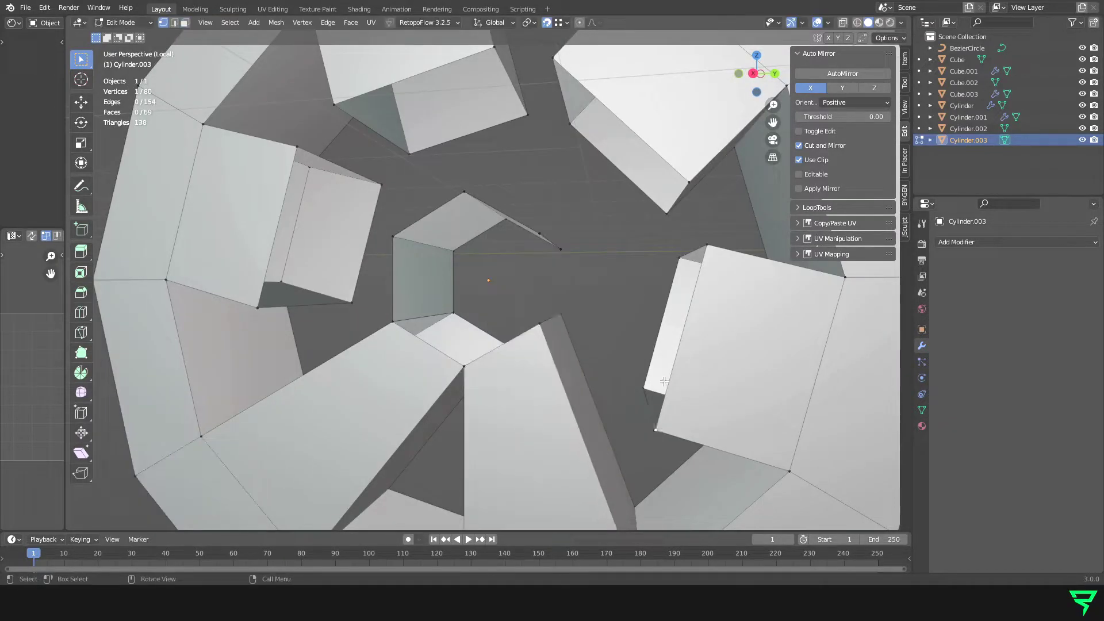